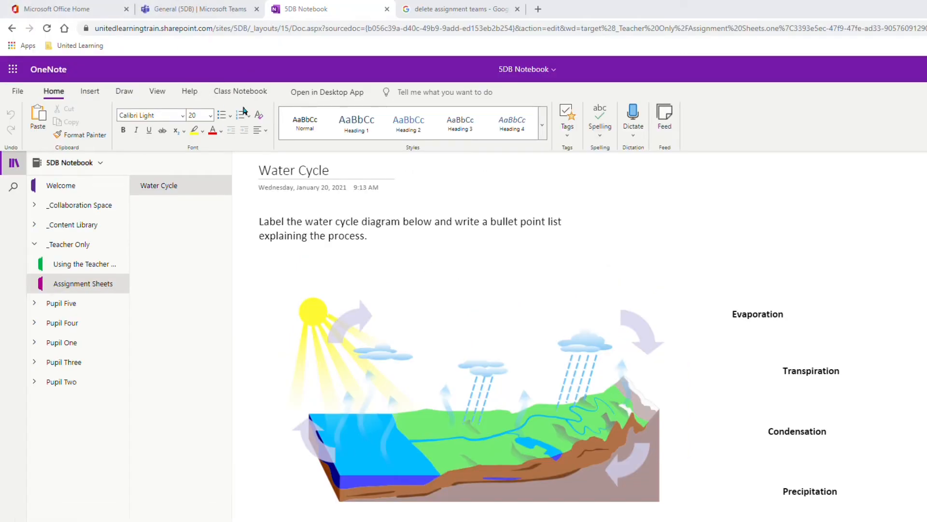
Switch to Microsoft Teams and create a 5DB assignment titled "Water Cycle Diagram" with the instructions "Label the diagram"
{"action": "left_click", "coordinate": [188, 12]}
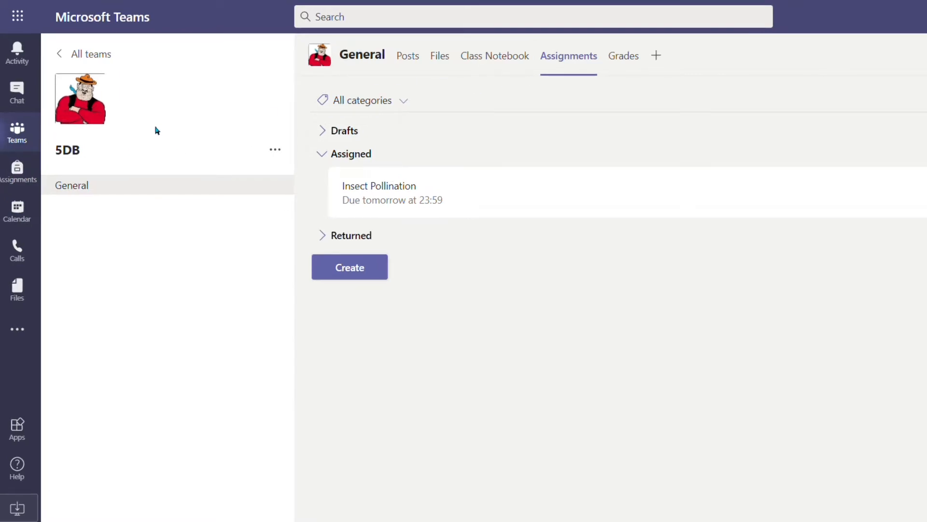
{"action": "left_click", "coordinate": [353, 276]}
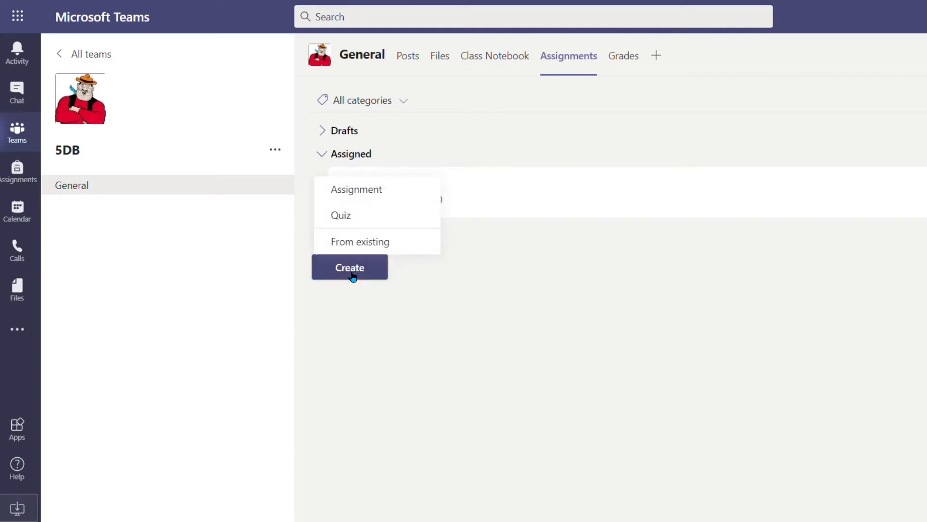
{"action": "left_click", "coordinate": [364, 198]}
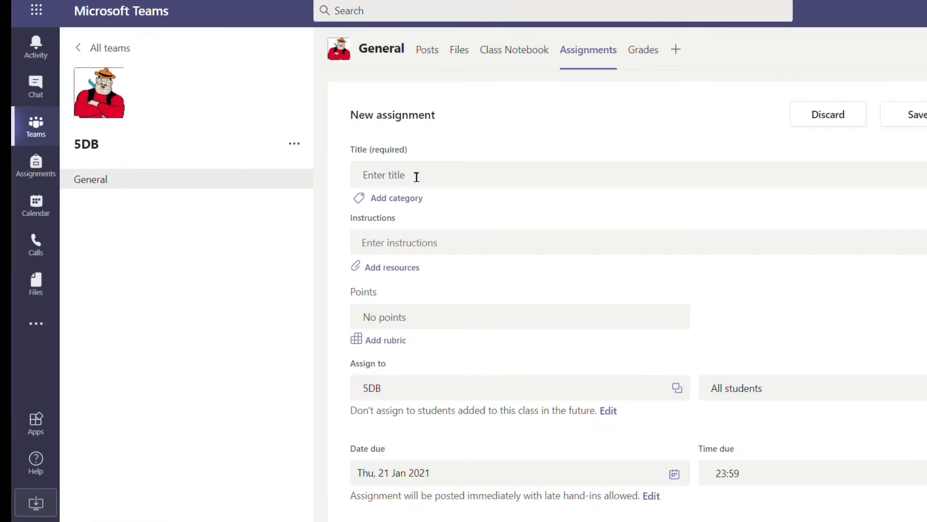
{"action": "type", "text": "Wa"}
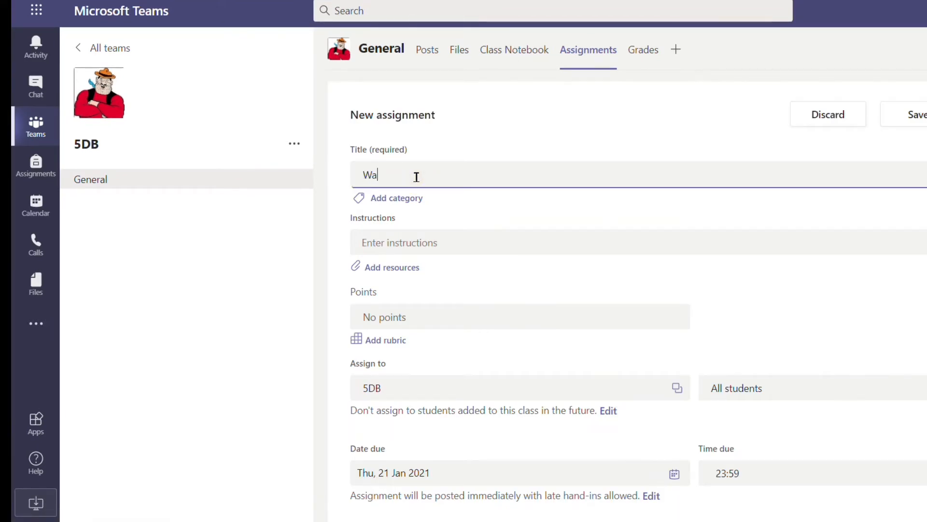
{"action": "type", "text": "ter Cycle Diagram"}
{"action": "left_click", "coordinate": [425, 246]}
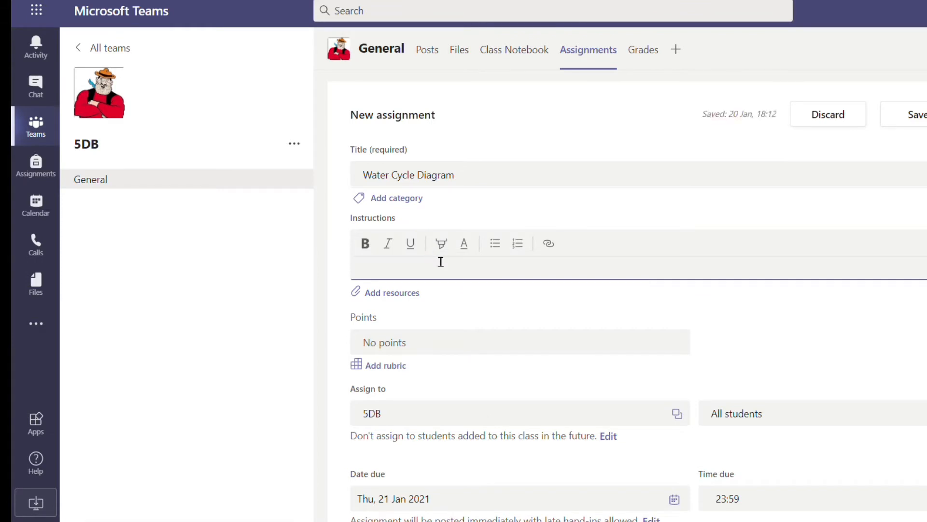
{"action": "type", "text": "Label the diagram"}
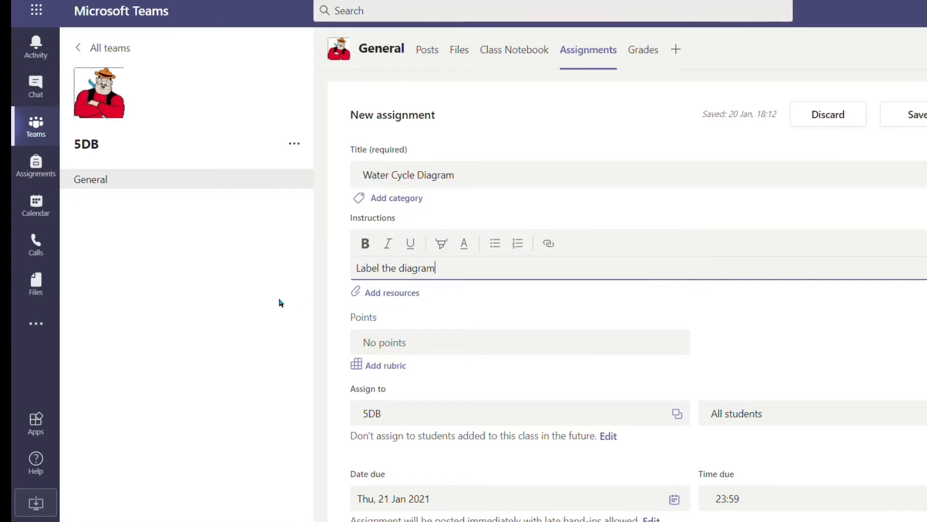
{"action": "left_click", "coordinate": [396, 299]}
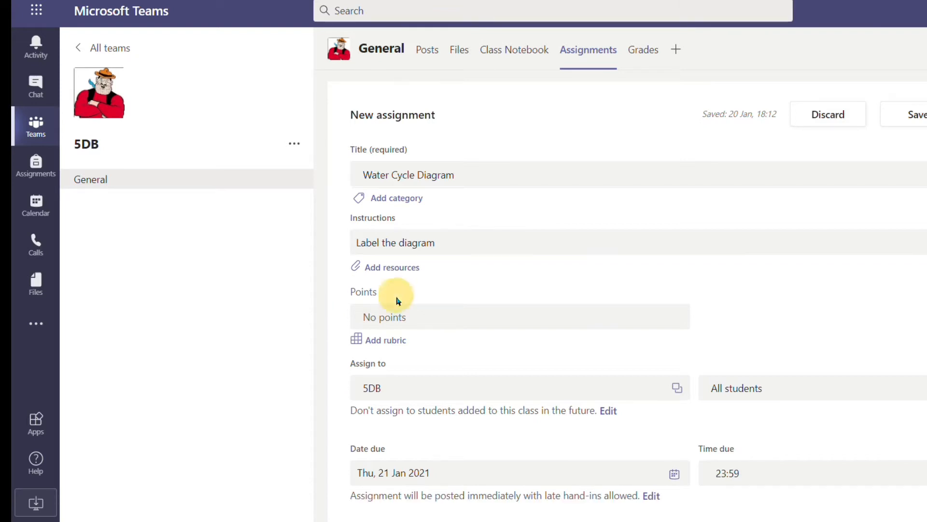
Attach the Water Cycle page from the Class Notebook's _Teacher Only > Assignment Sheets section as the assignment's resource
{"action": "left_click", "coordinate": [384, 268]}
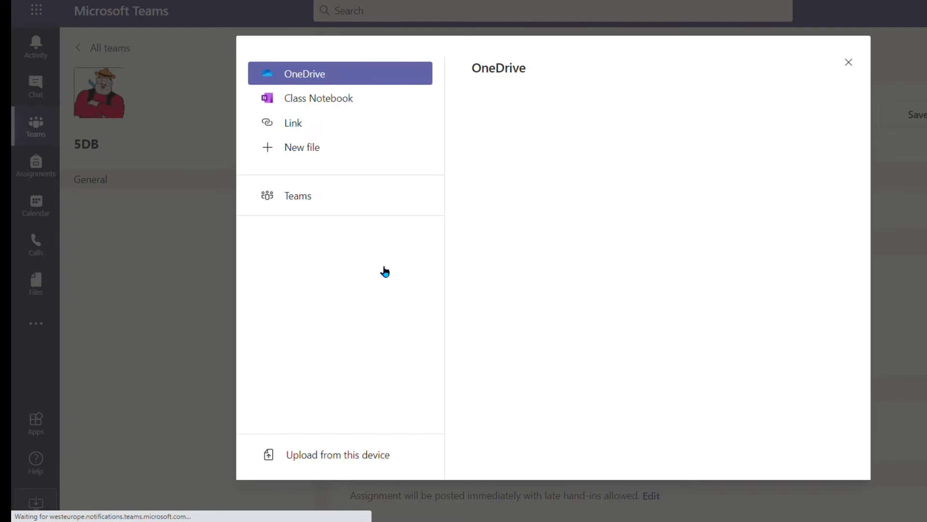
{"action": "left_click", "coordinate": [313, 105]}
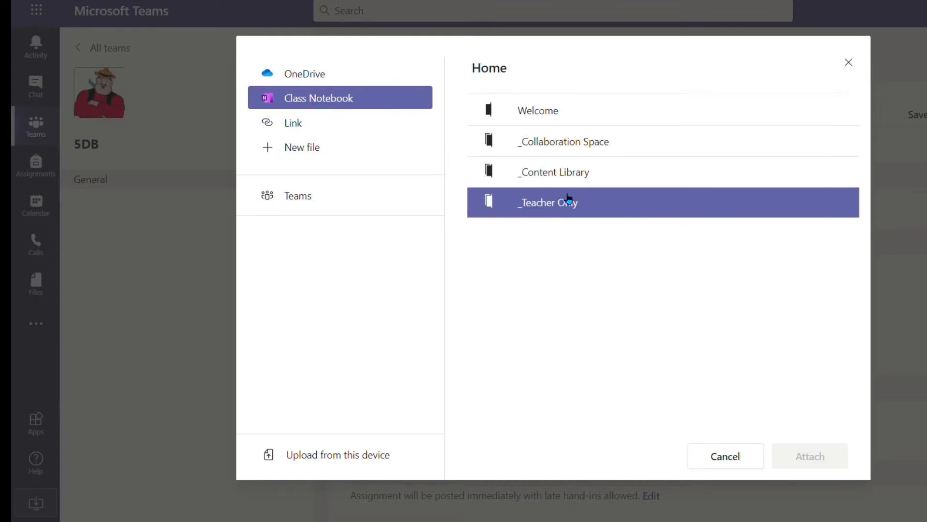
{"action": "left_click", "coordinate": [540, 208]}
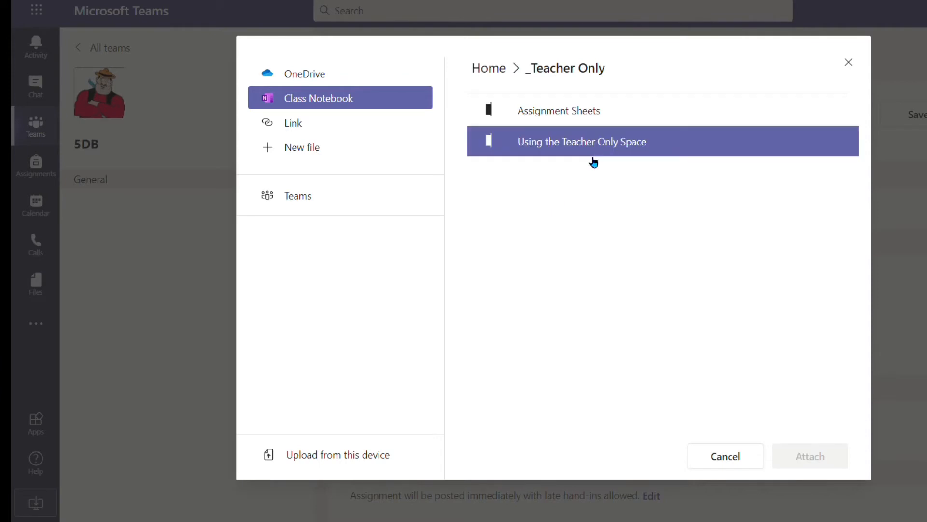
{"action": "left_click", "coordinate": [554, 120]}
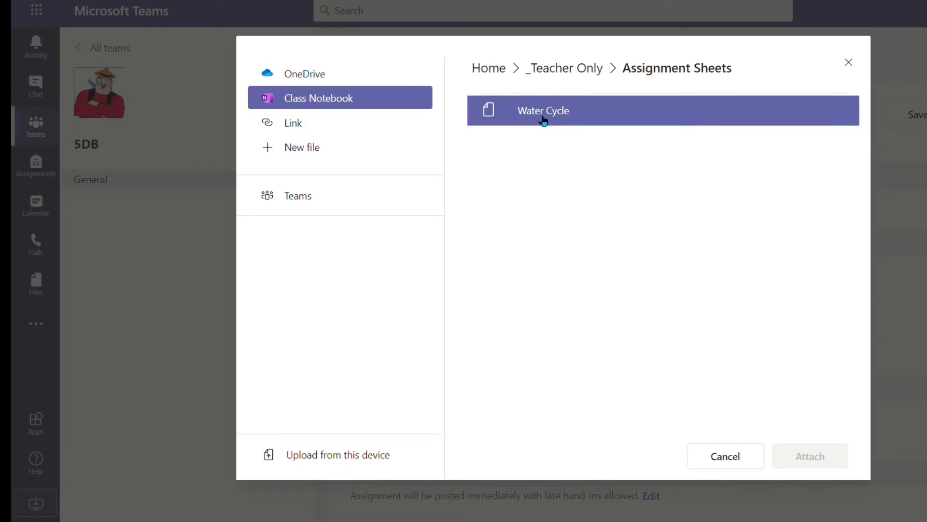
{"action": "left_click", "coordinate": [544, 120]}
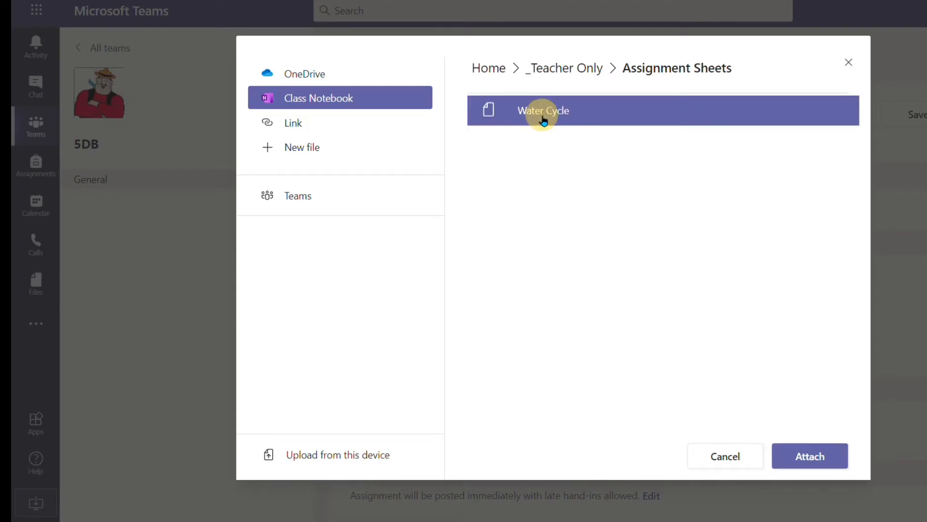
{"action": "left_click", "coordinate": [815, 461]}
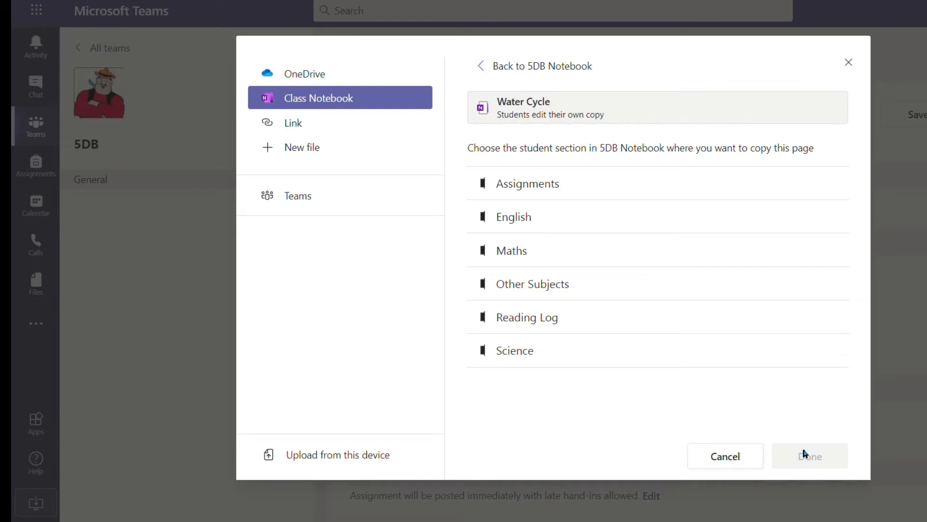
Choose Assignments as the student section that receives the page copy, and assign the work to all students in 5DB
{"action": "left_click", "coordinate": [526, 183]}
{"action": "left_click", "coordinate": [526, 190]}
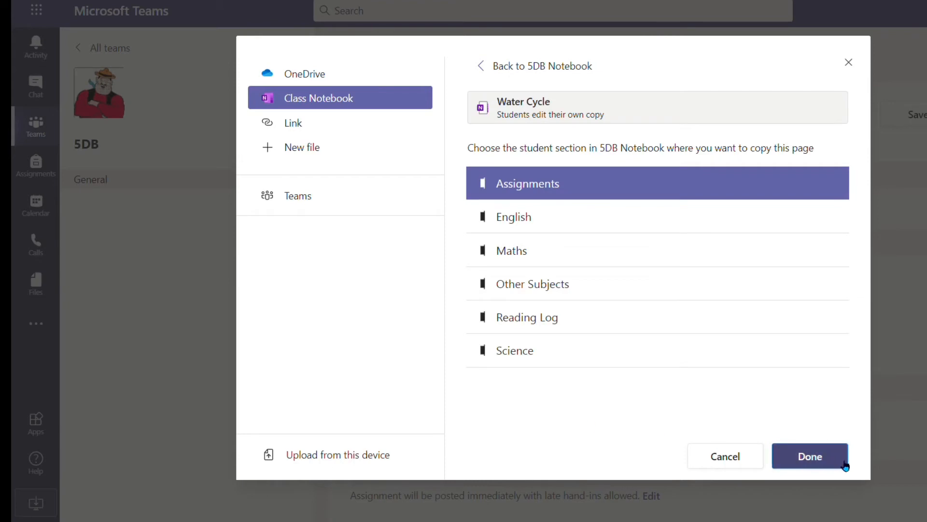
{"action": "left_click", "coordinate": [818, 458]}
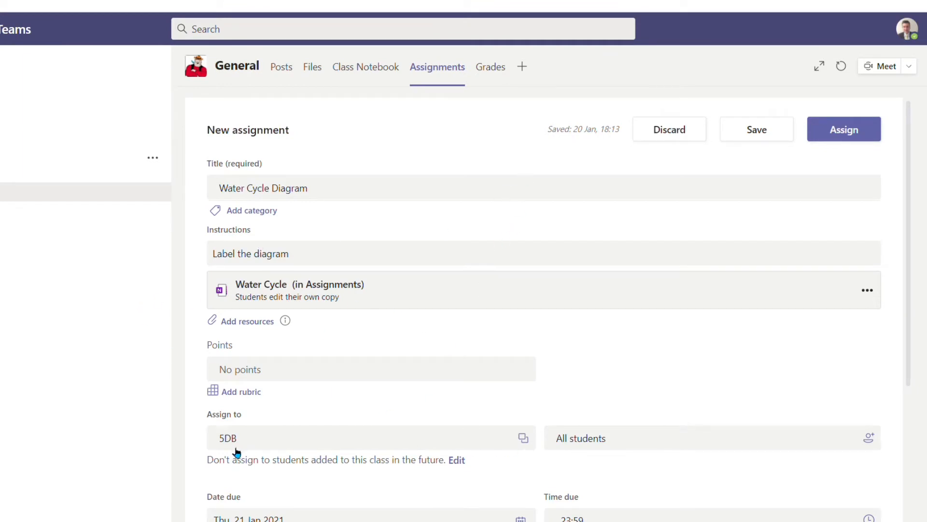
{"action": "scroll", "coordinate": [352, 466], "scroll_direction": "down", "scroll_amount": 1}
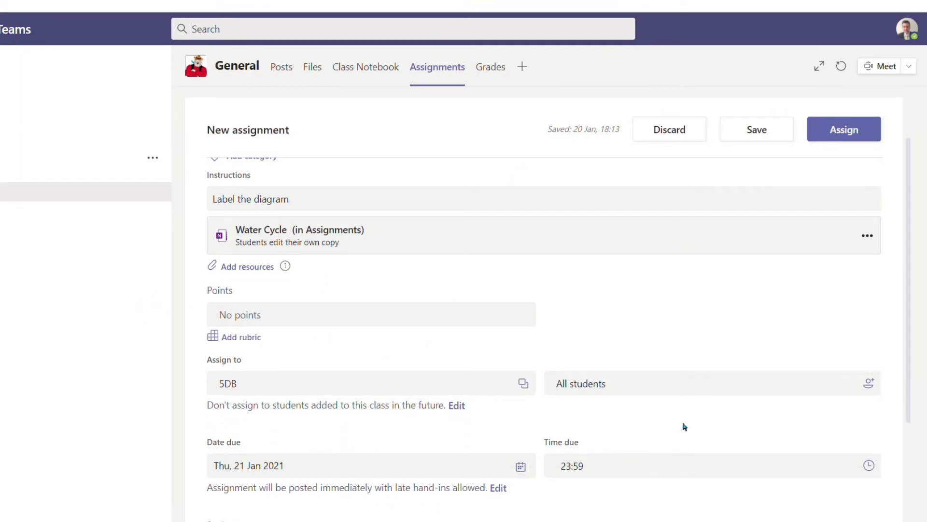
{"action": "left_click", "coordinate": [843, 131]}
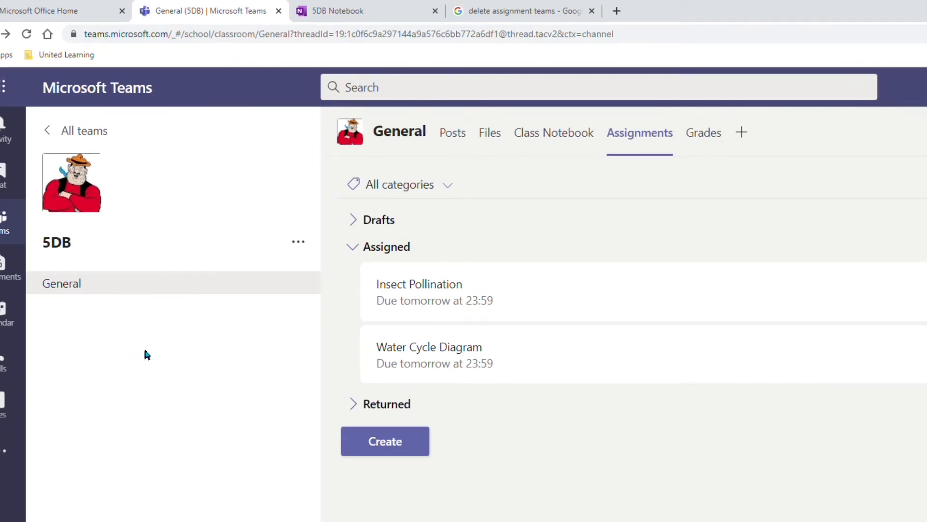
Switch to the 5DB Notebook in OneNote and view the Water Cycle page in Pupil One's Assignments section
{"action": "left_click", "coordinate": [346, 19]}
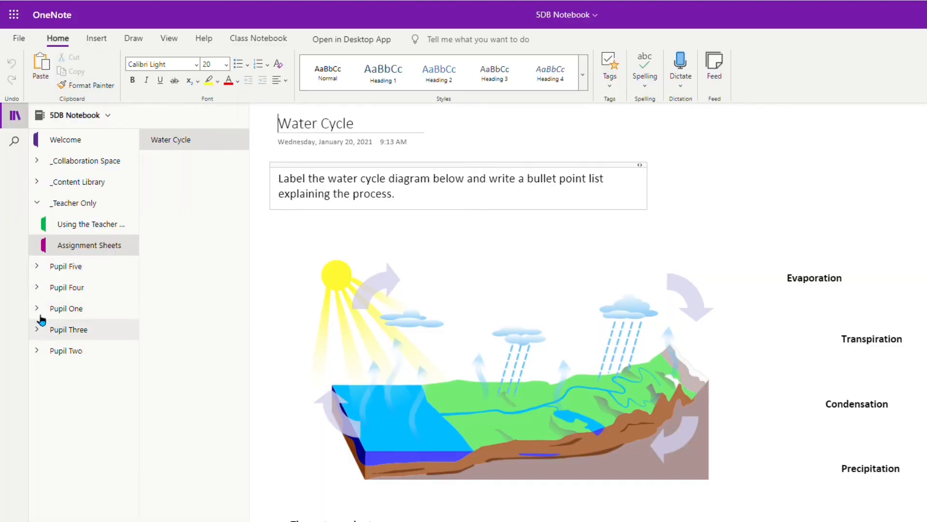
{"action": "left_click", "coordinate": [38, 310]}
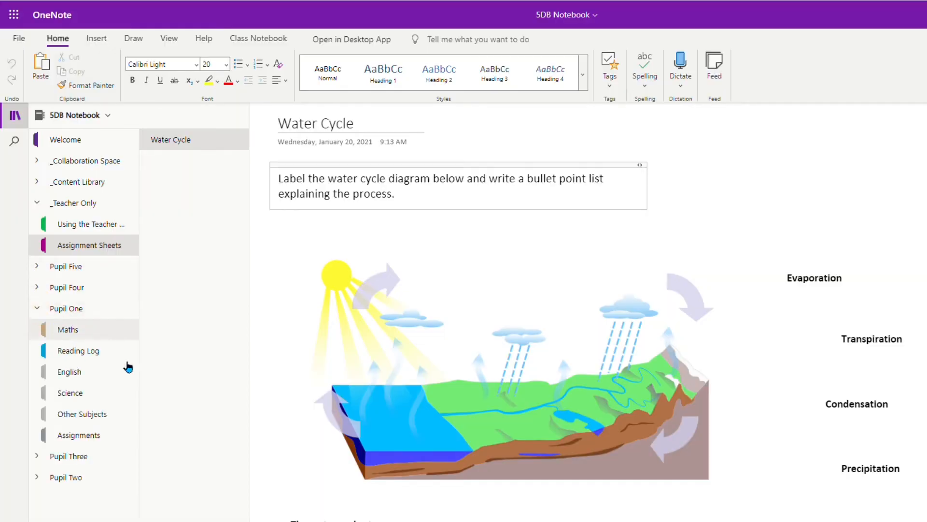
{"action": "left_click", "coordinate": [76, 437]}
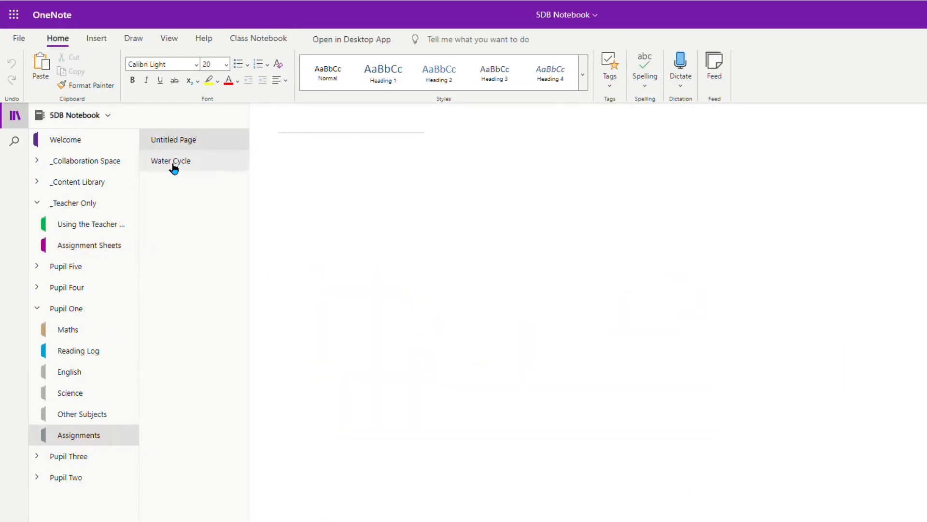
{"action": "left_click", "coordinate": [172, 166]}
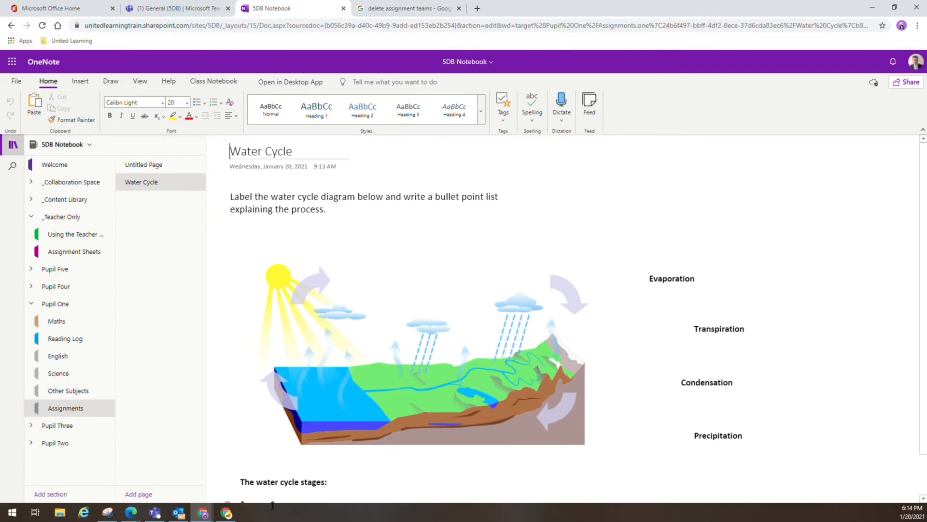
Switch to the pupil's Teams window and open the Water Cycle page attached to the Water Cycle Diagram assignment
{"action": "mouse_move", "coordinate": [204, 514]}
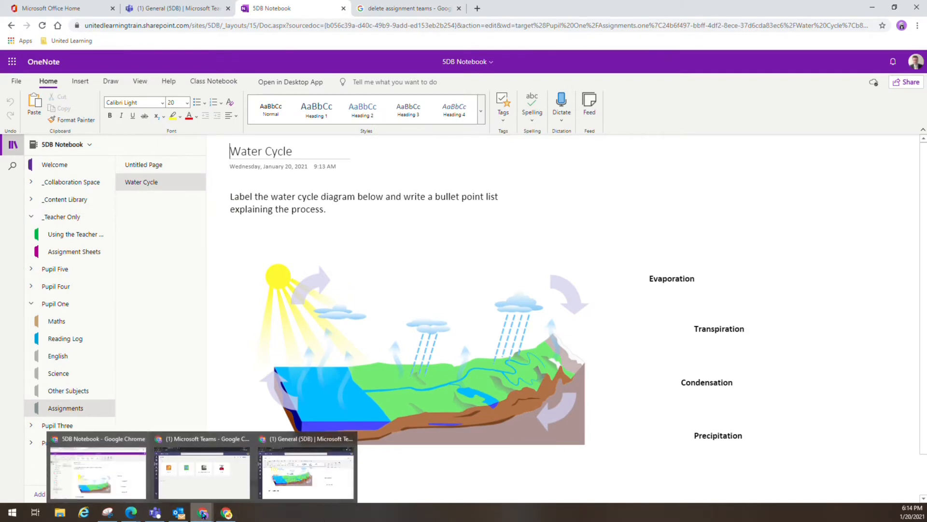
{"action": "left_click", "coordinate": [202, 471]}
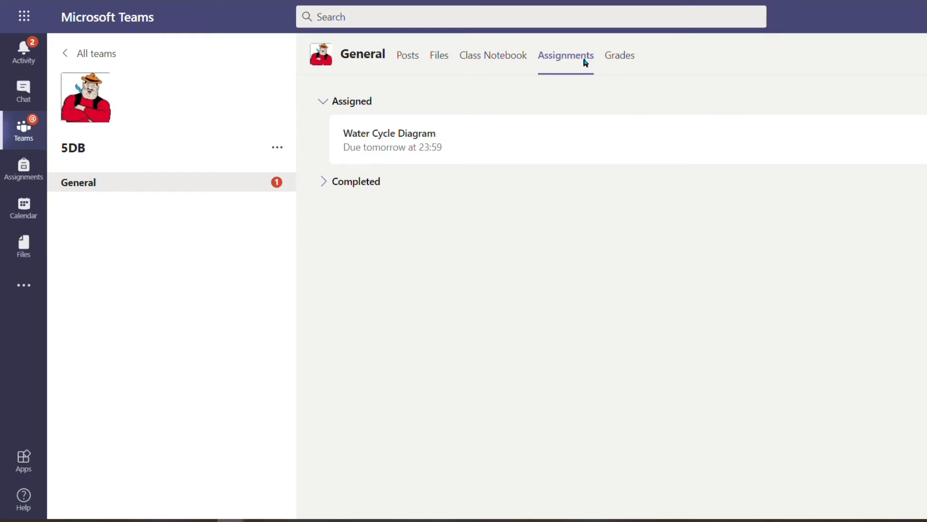
{"action": "left_click", "coordinate": [28, 170]}
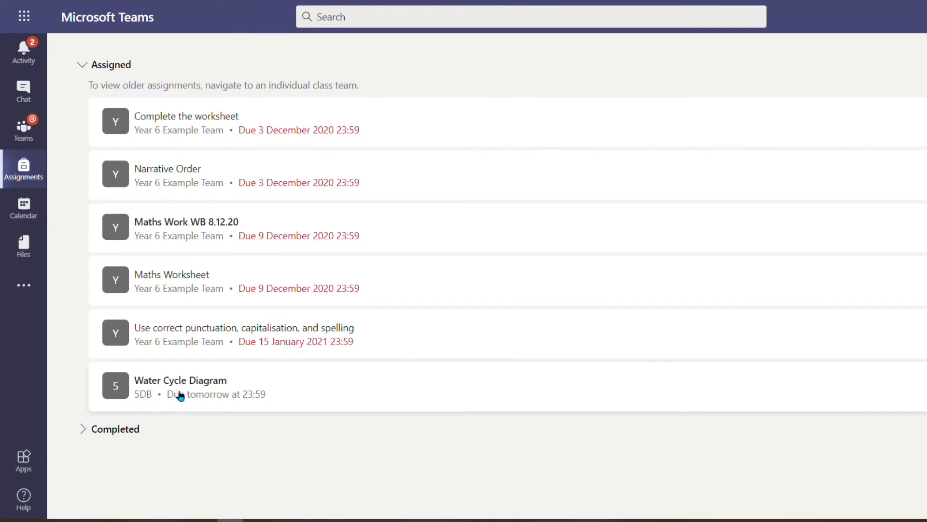
{"action": "left_click", "coordinate": [196, 393]}
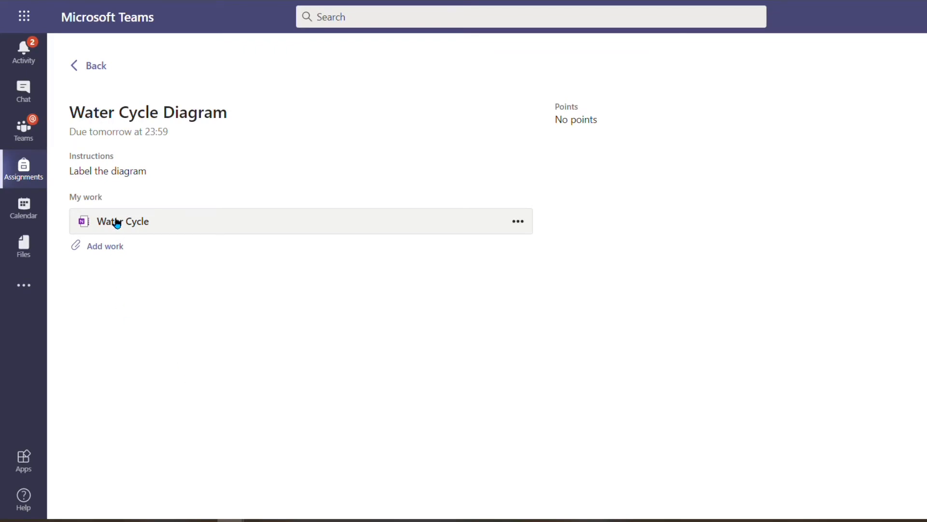
{"action": "left_click", "coordinate": [139, 232]}
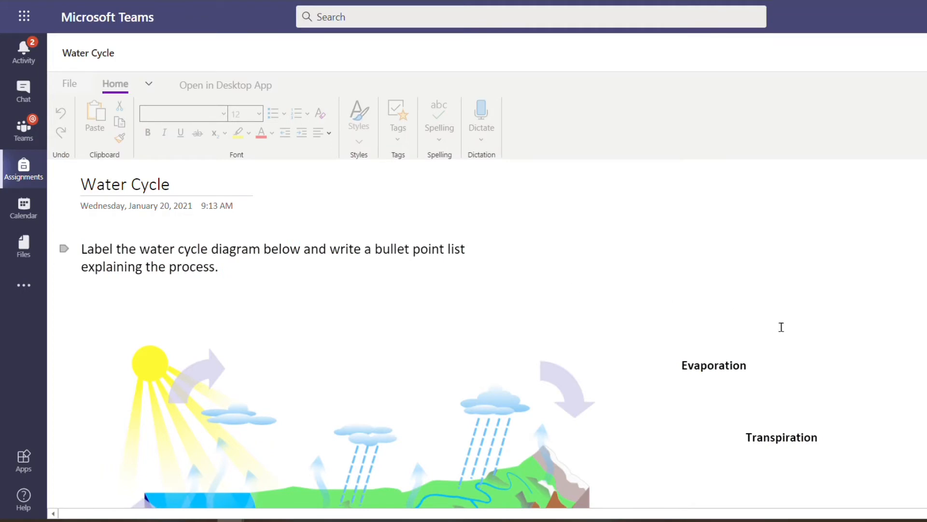
Move the Evaporation label onto the diagram above the sea and the Transpiration label above the green land
{"action": "scroll", "coordinate": [701, 362], "scroll_direction": "down", "scroll_amount": 1}
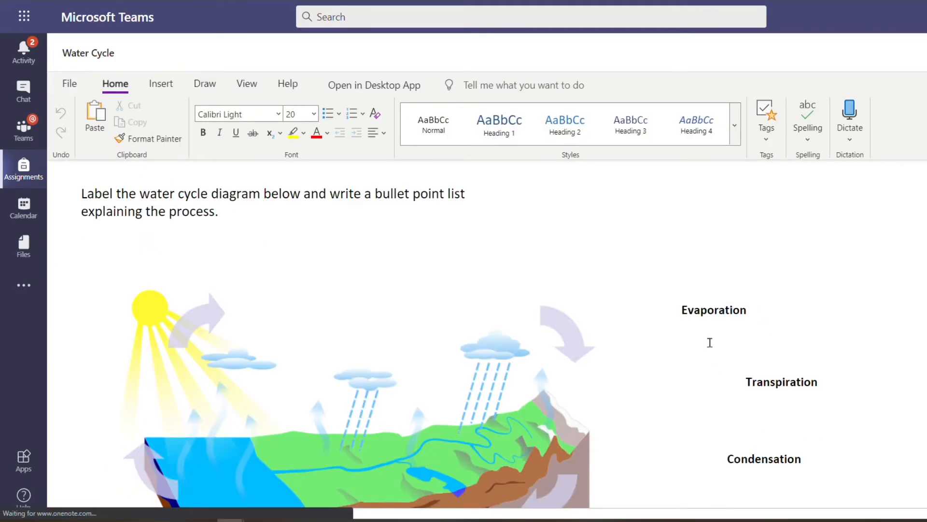
{"action": "left_click_drag", "start_coordinate": [702, 294], "coordinate": [196, 379]}
{"action": "left_click_drag", "start_coordinate": [846, 369], "coordinate": [788, 371]}
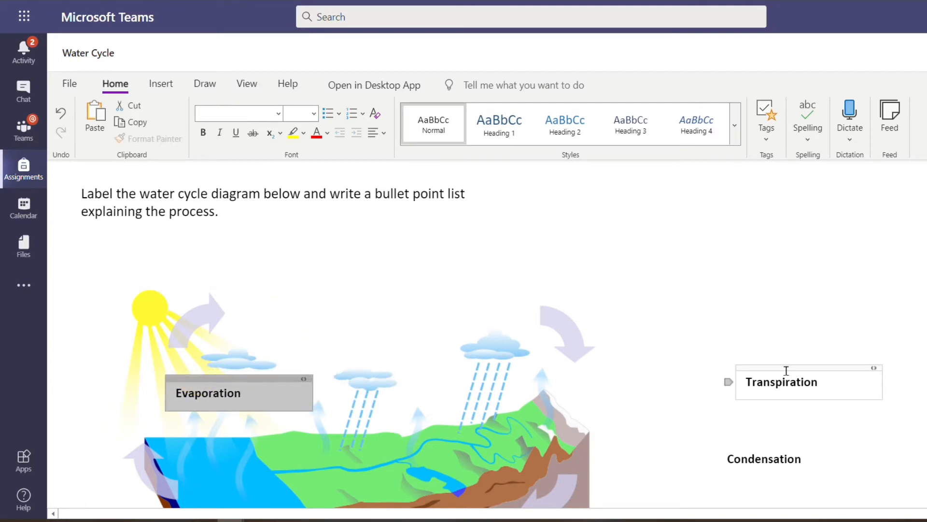
{"action": "left_click_drag", "start_coordinate": [726, 369], "coordinate": [420, 412]}
{"action": "left_click", "coordinate": [876, 334]}
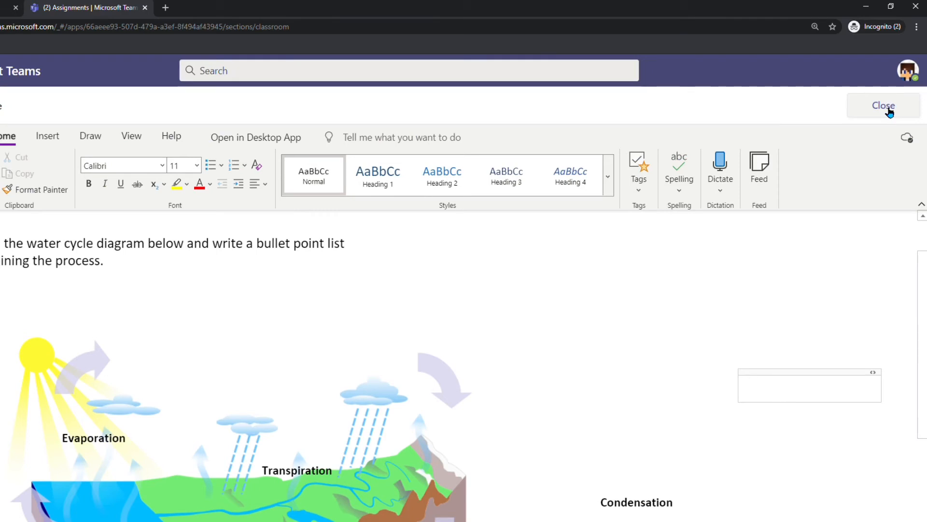
Close the Water Cycle page and hand in the Water Cycle Diagram assignment as the pupil
{"action": "left_click", "coordinate": [890, 112]}
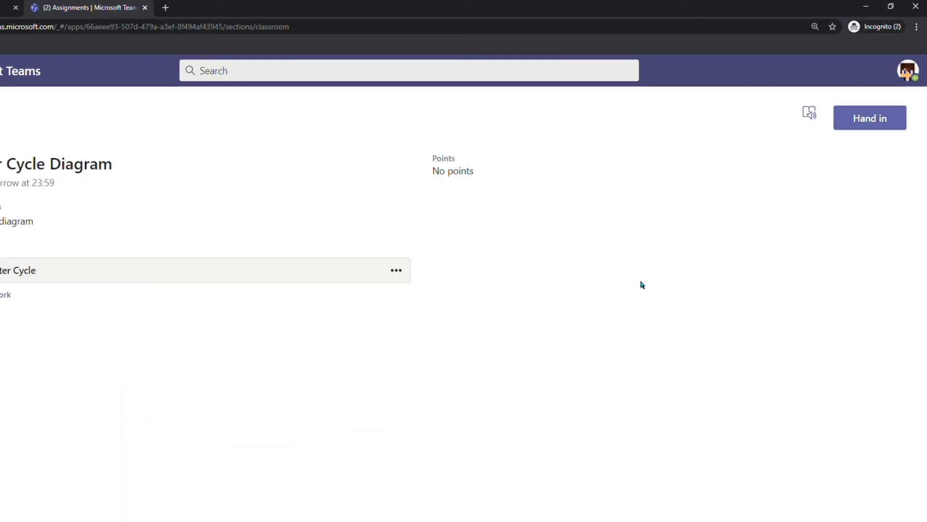
{"action": "left_click", "coordinate": [860, 129]}
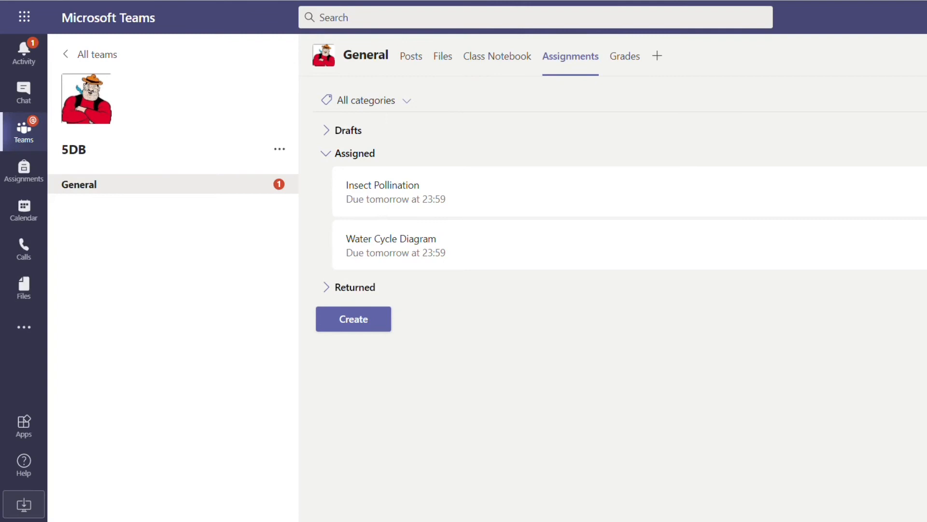
In the teacher's Teams window, open Pupil One's handed-in work for the Water Cycle Diagram assignment
{"action": "left_click", "coordinate": [27, 179]}
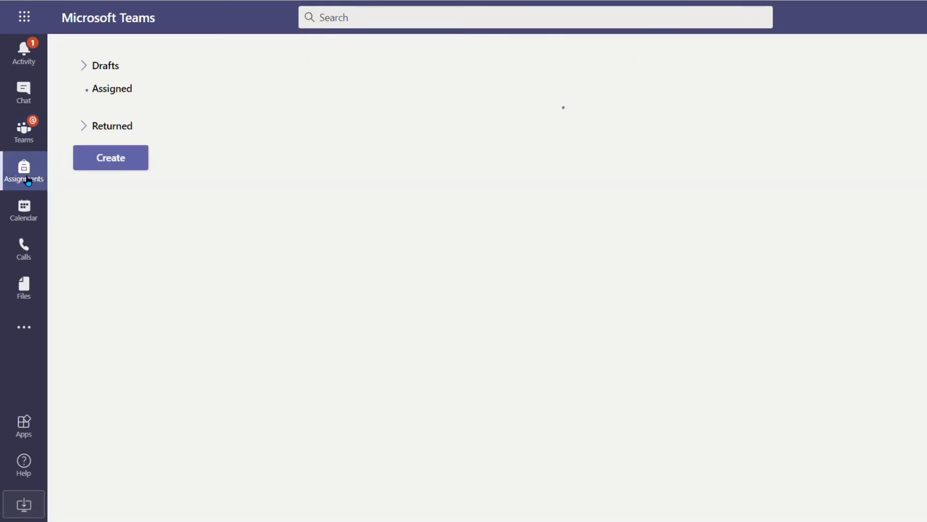
{"action": "scroll", "coordinate": [166, 306], "scroll_direction": "down", "scroll_amount": 3}
{"action": "scroll", "coordinate": [175, 305], "scroll_direction": "down", "scroll_amount": 3}
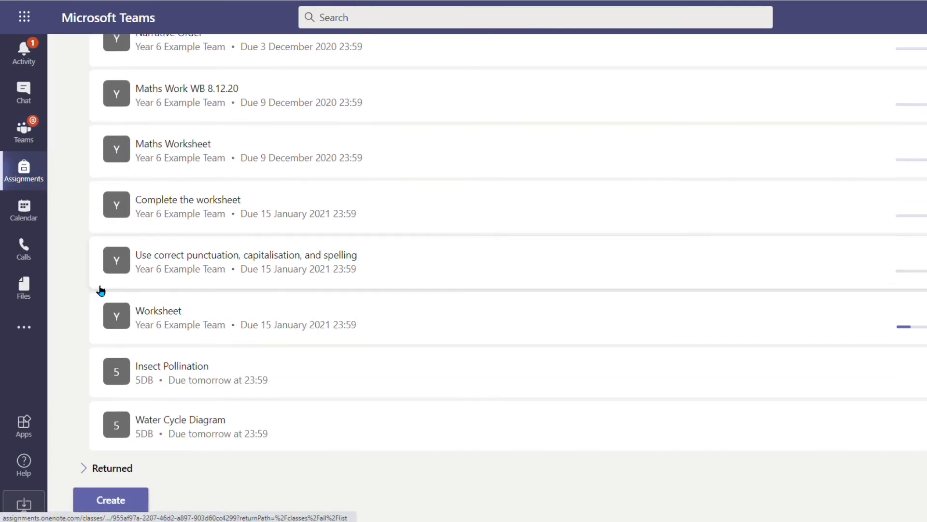
{"action": "left_click", "coordinate": [178, 433]}
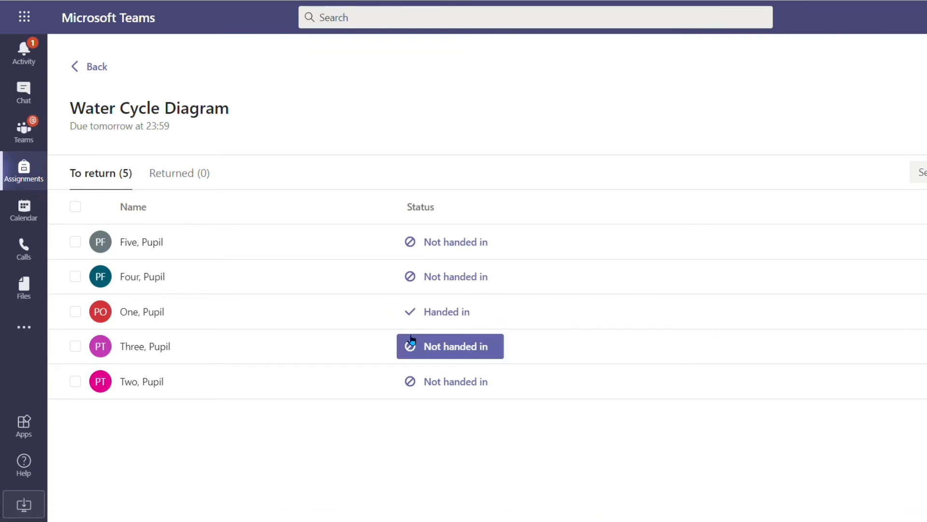
{"action": "left_click", "coordinate": [448, 312]}
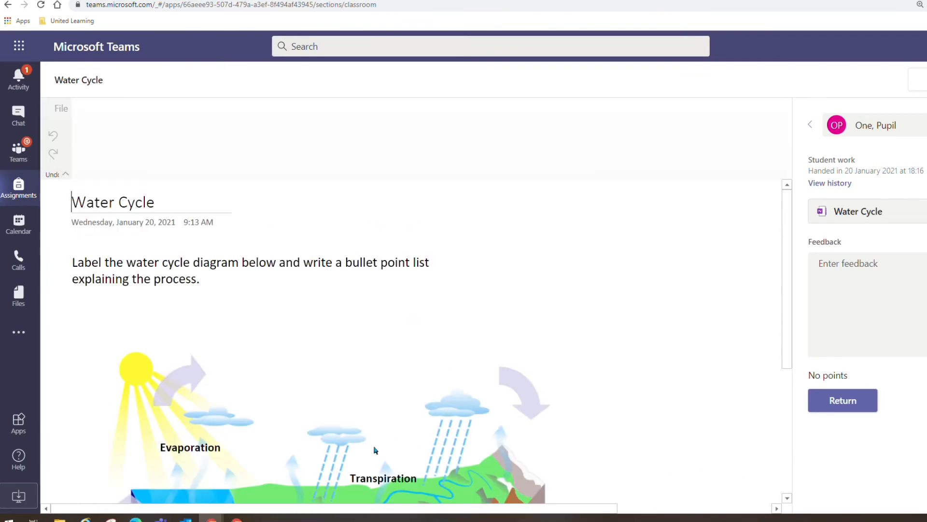
Enter the feedback "Needs completing" and insert the Bubble Doodle "Great progress" sticker beside the page instructions, reworded to "Needs Completing!"
{"action": "left_click", "coordinate": [849, 282]}
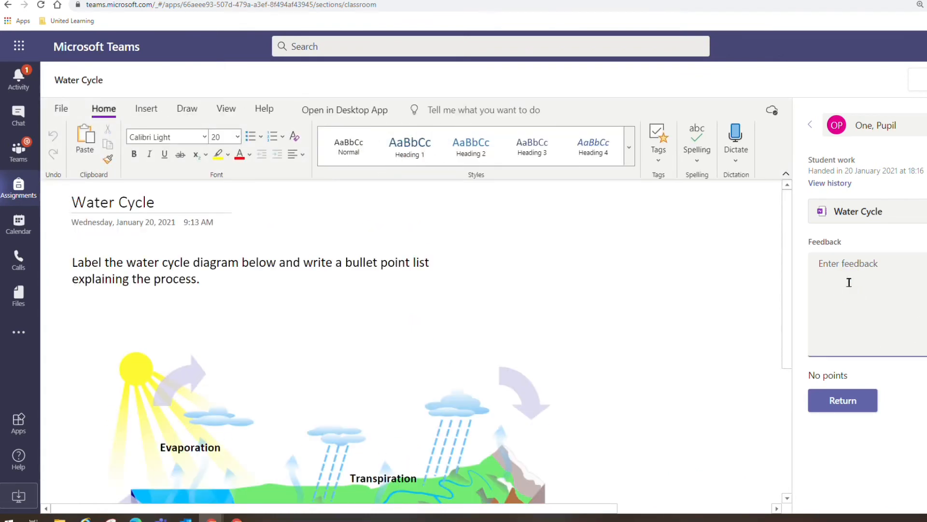
{"action": "type", "text": "Needs completing"}
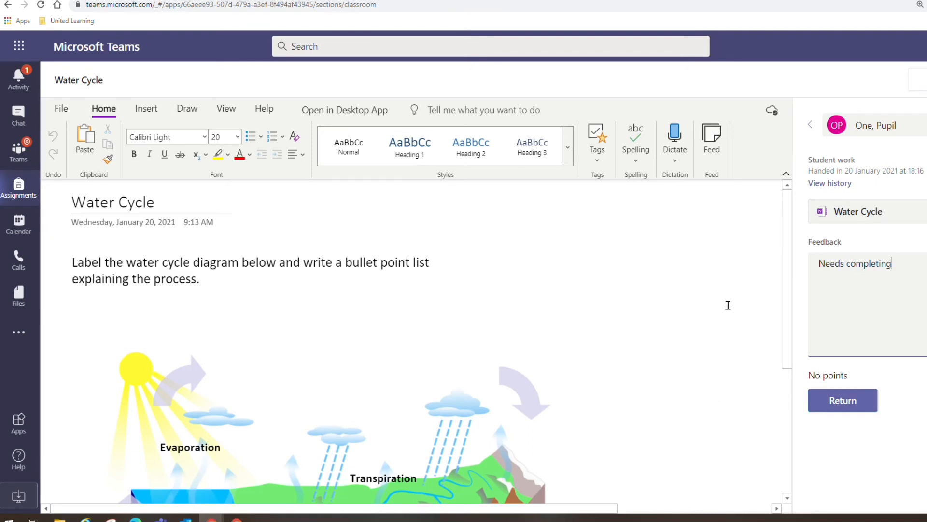
{"action": "left_click", "coordinate": [587, 294]}
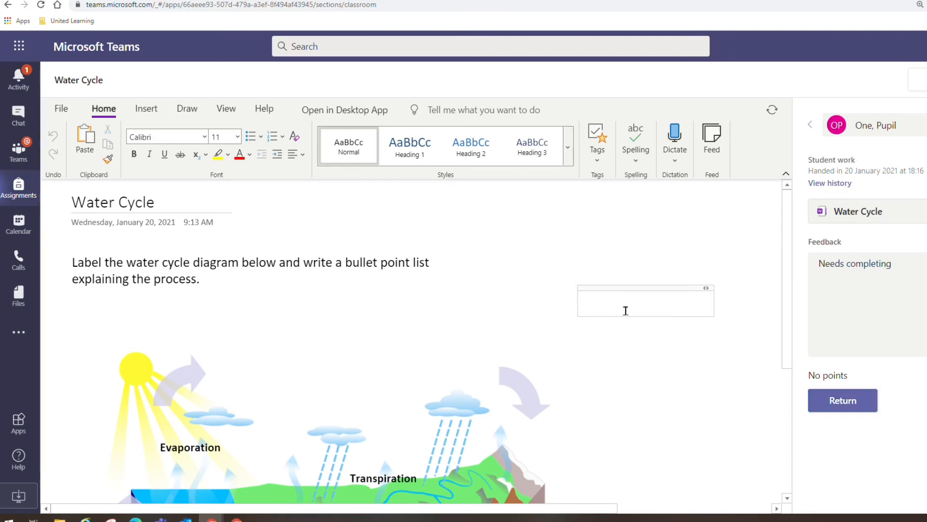
{"action": "left_click", "coordinate": [137, 111]}
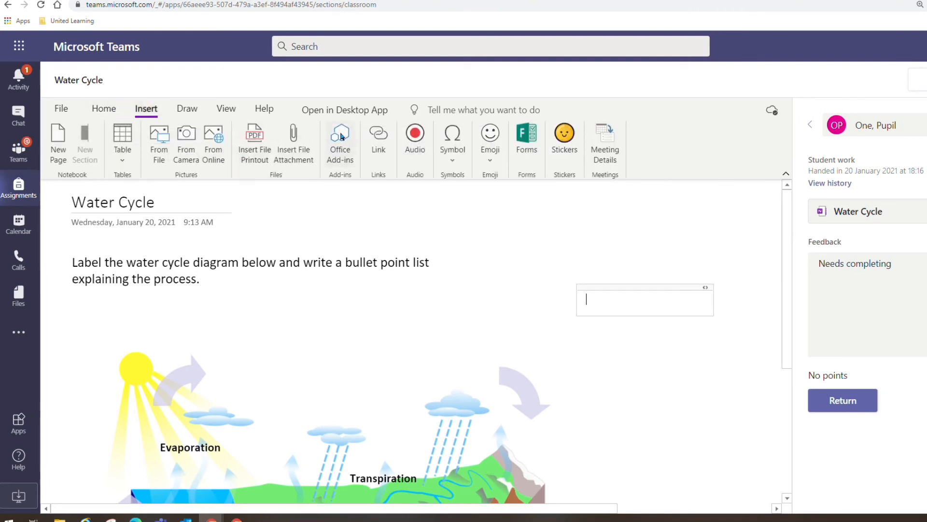
{"action": "left_click", "coordinate": [565, 145]}
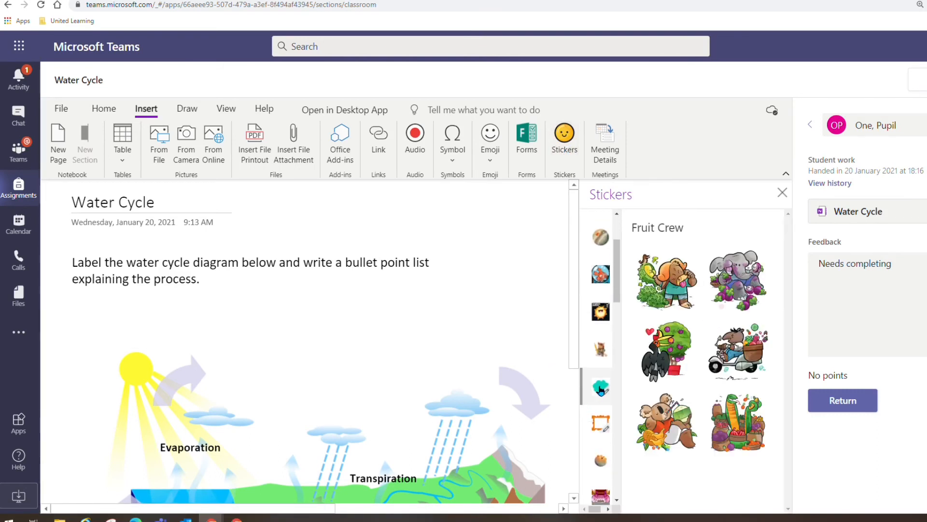
{"action": "left_click", "coordinate": [600, 388]}
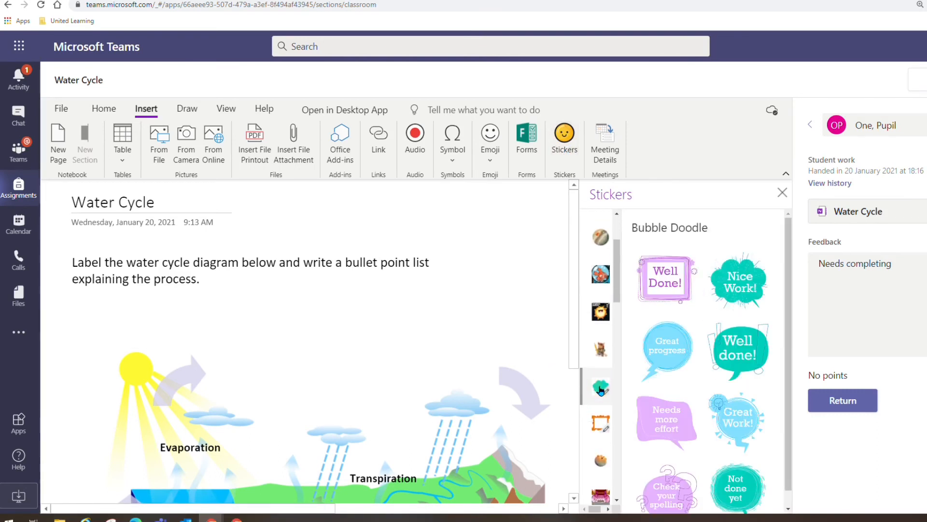
{"action": "left_click", "coordinate": [656, 353]}
{"action": "left_click_drag", "start_coordinate": [721, 372], "coordinate": [652, 367]}
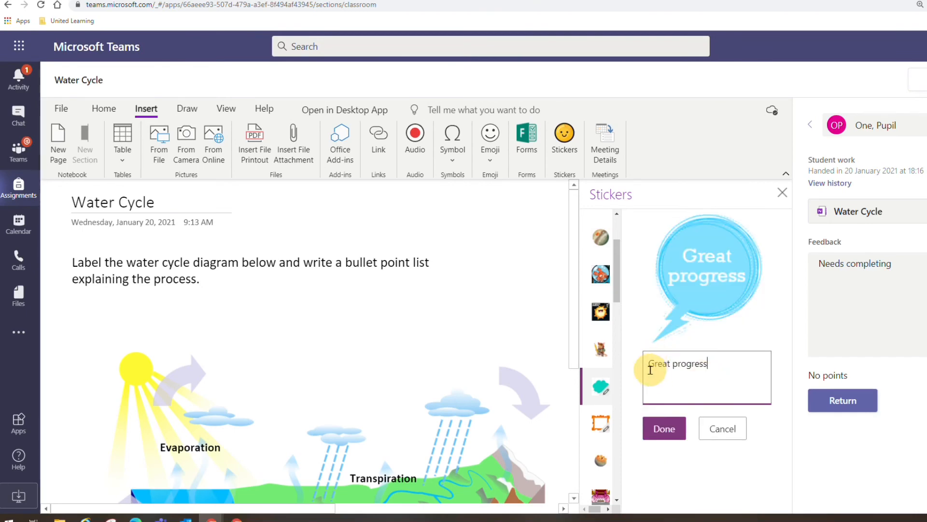
{"action": "type", "text": "Needs Completing!"}
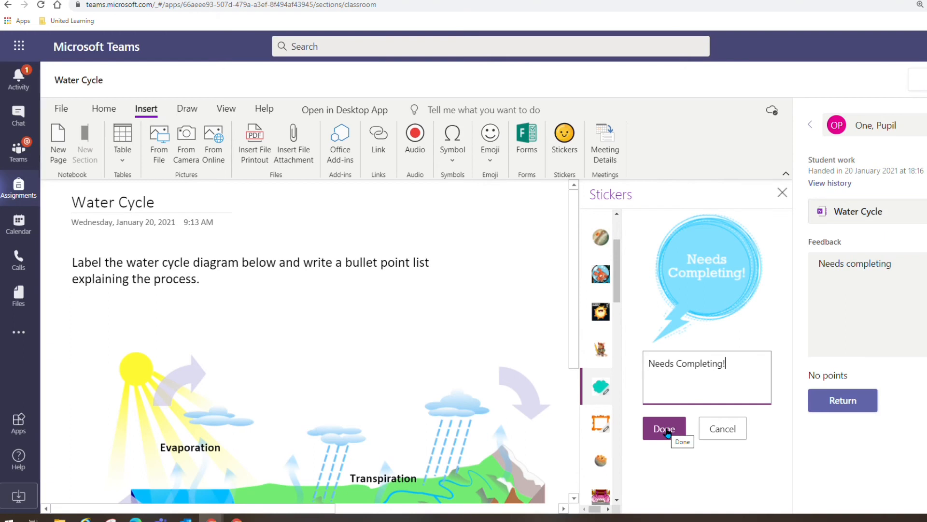
{"action": "left_click", "coordinate": [666, 430]}
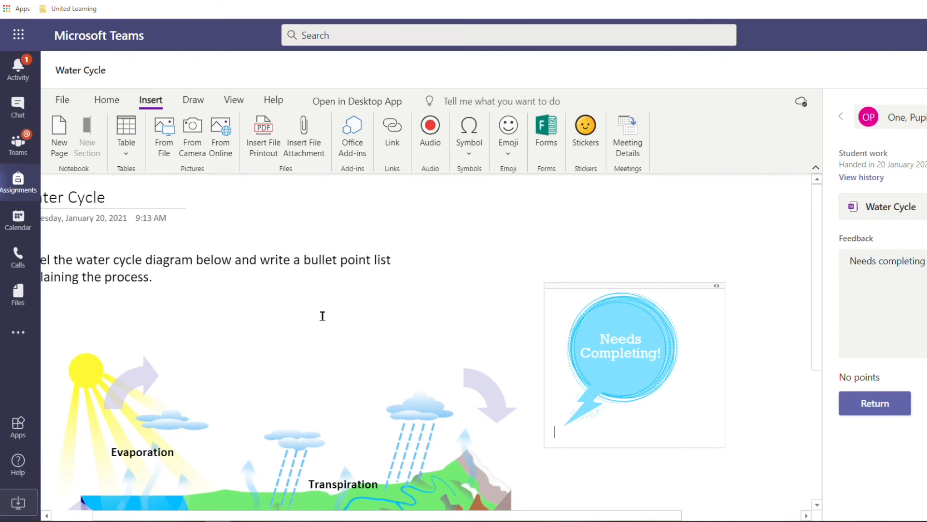
Return the reviewed work to the pupil and open the Water Cycle page in the pupil's Teams window
{"action": "left_click", "coordinate": [322, 316]}
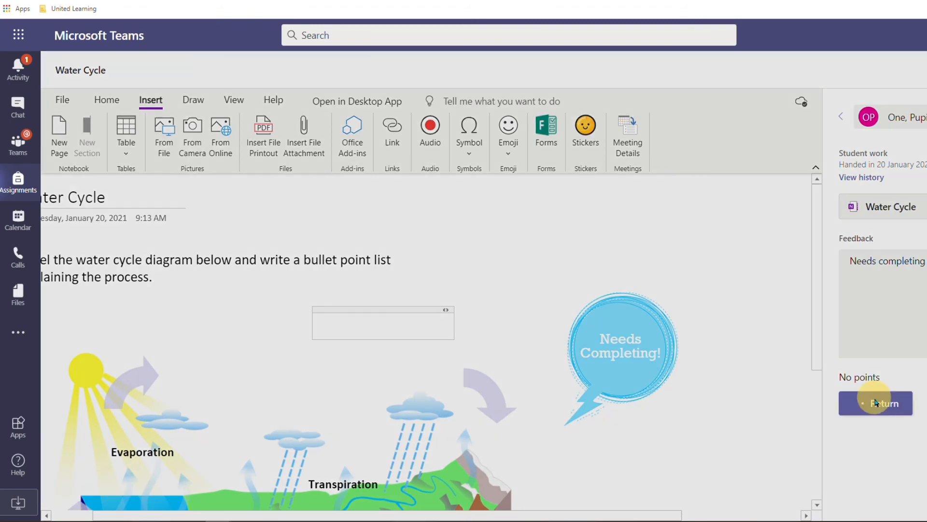
{"action": "left_click", "coordinate": [875, 404]}
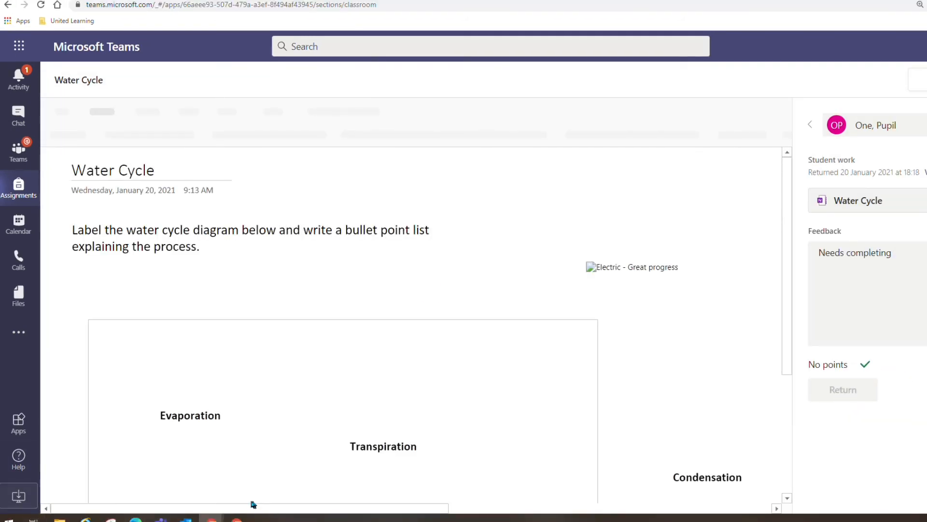
{"action": "mouse_move", "coordinate": [211, 519]}
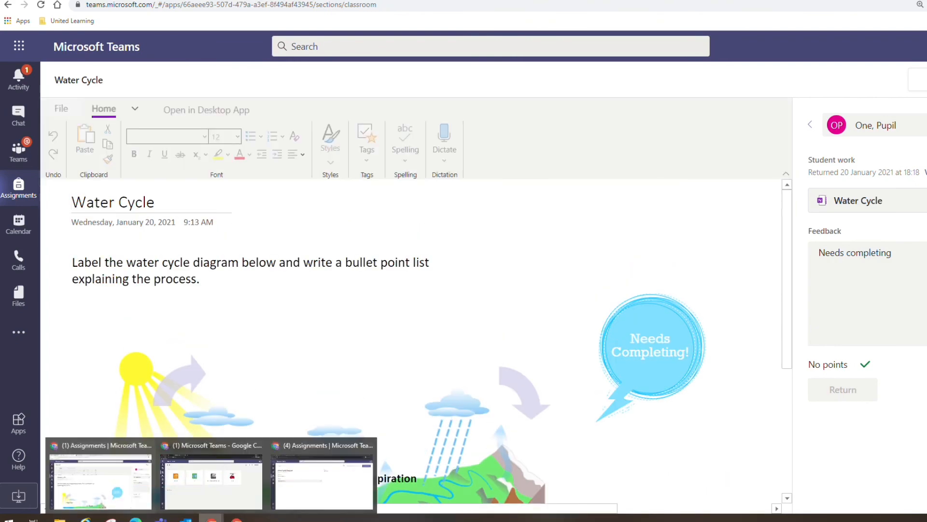
{"action": "left_click", "coordinate": [307, 488]}
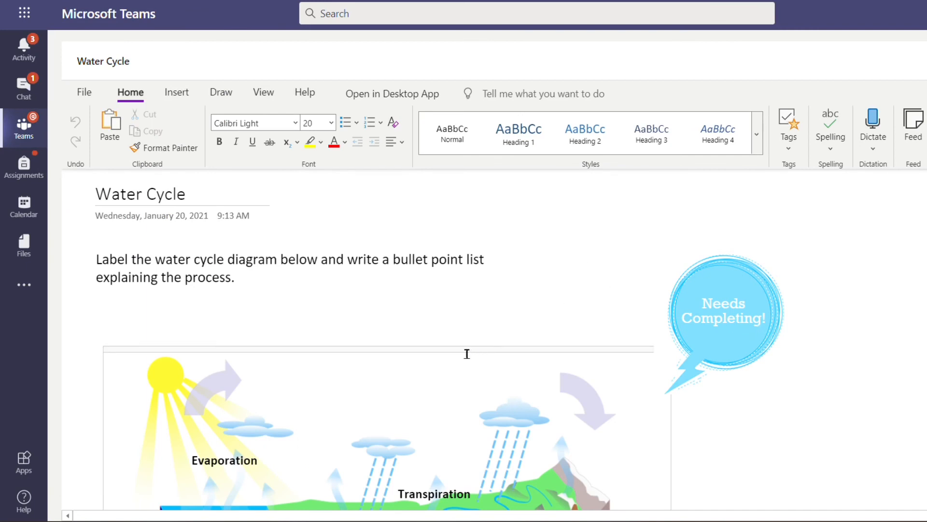
Move the Condensation label beside the clouds above the land and the Precipitation label over the rain near the mountain
{"action": "left_click", "coordinate": [401, 333]}
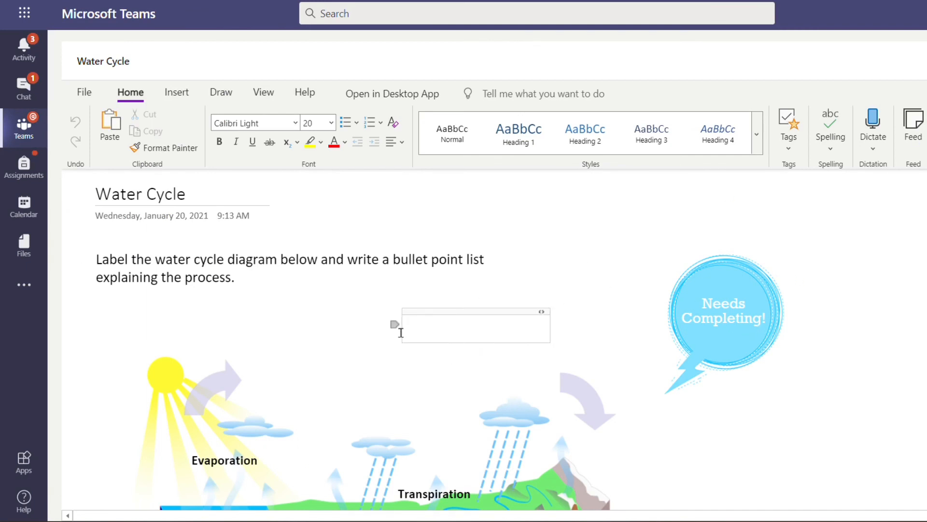
{"action": "scroll", "coordinate": [820, 360], "scroll_direction": "down", "scroll_amount": 2}
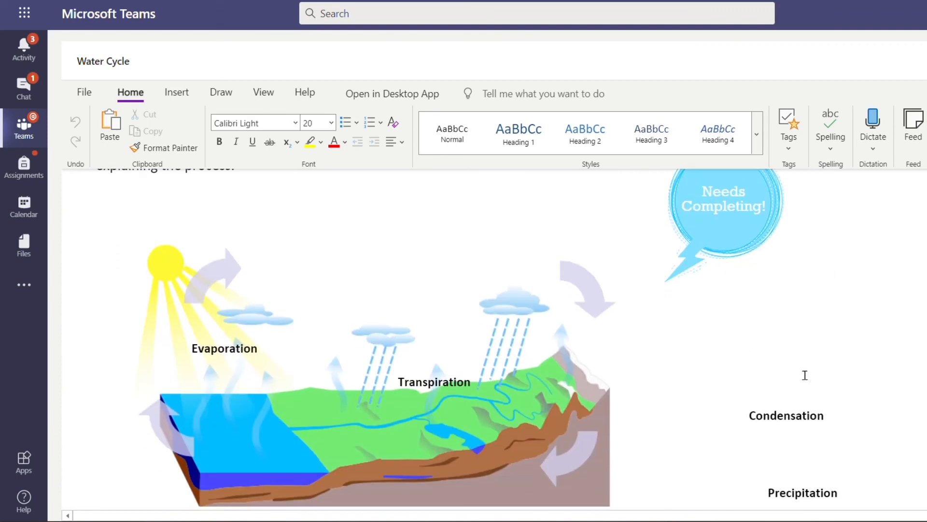
{"action": "left_click_drag", "start_coordinate": [782, 401], "coordinate": [322, 303]}
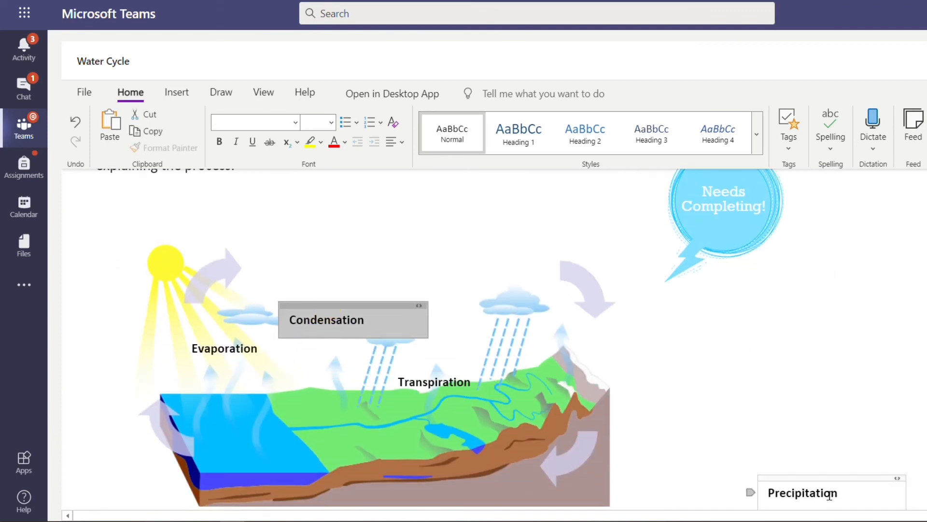
{"action": "scroll", "coordinate": [829, 495], "scroll_direction": "down", "scroll_amount": 1}
{"action": "left_click_drag", "start_coordinate": [825, 431], "coordinate": [518, 278]}
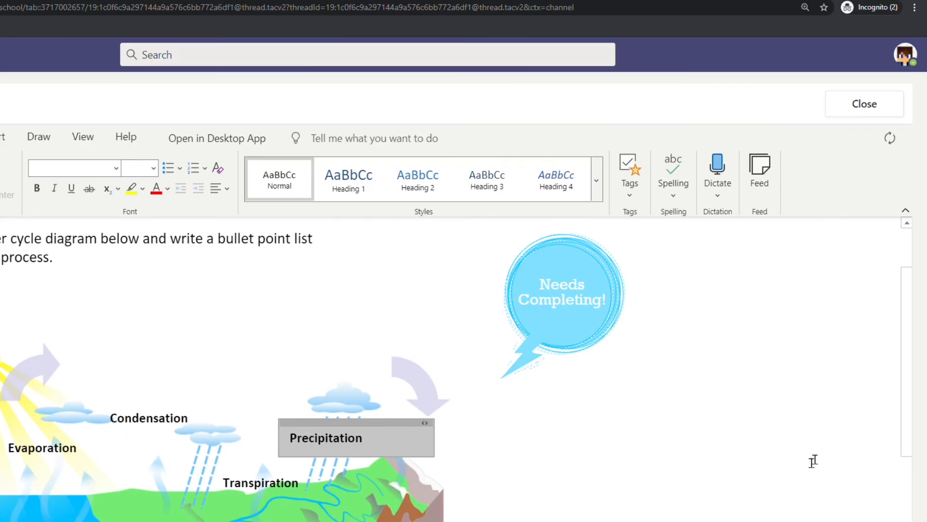
Close the completed Water Cycle page and hand in the Water Cycle Diagram assignment again as the pupil
{"action": "scroll", "coordinate": [813, 461], "scroll_direction": "up", "scroll_amount": 1}
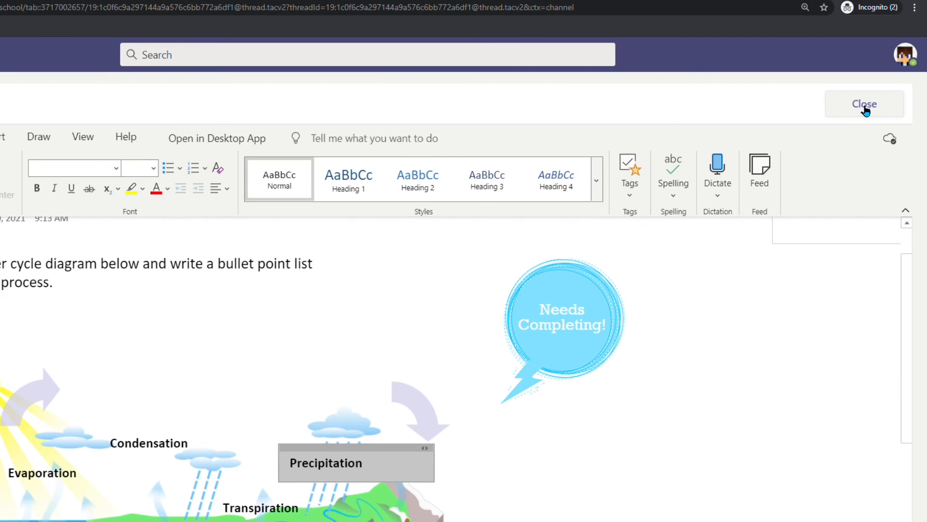
{"action": "left_click", "coordinate": [865, 110]}
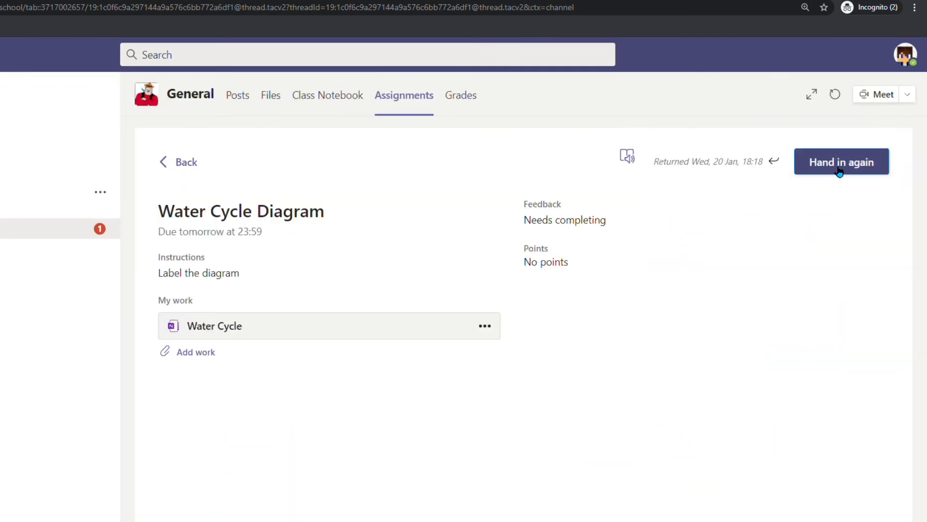
{"action": "left_click", "coordinate": [839, 169]}
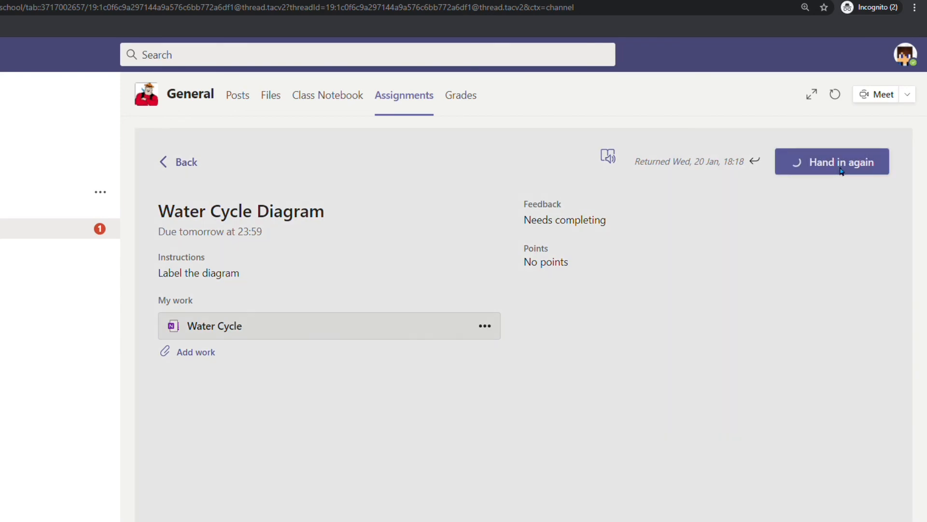